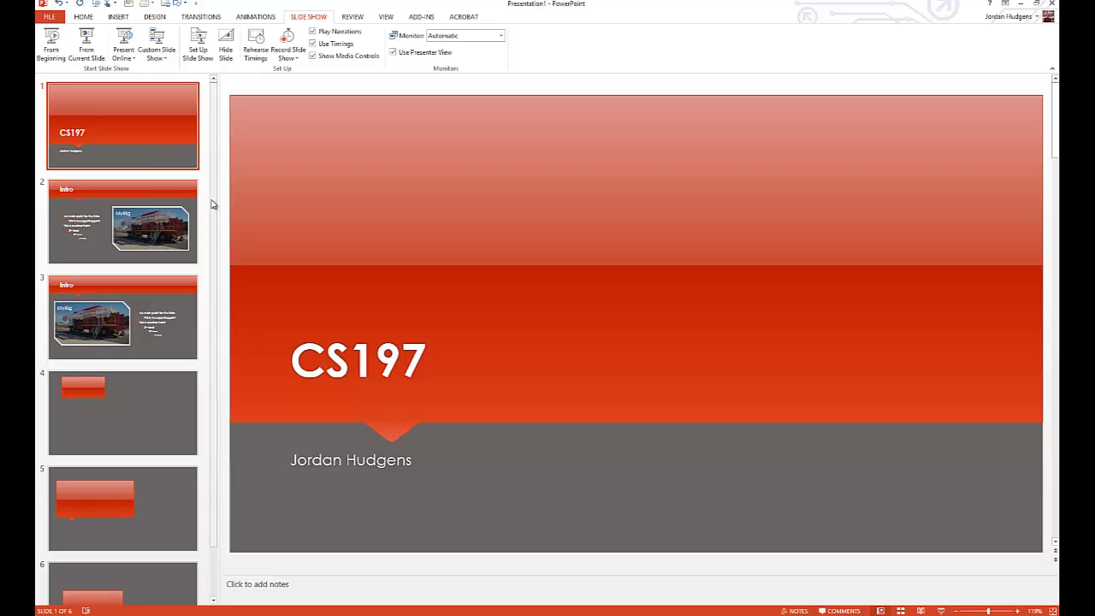
Scroll through the six slide thumbnails to review the presentation
{"action": "scroll", "coordinate": [215, 257], "scroll_direction": "down", "scroll_amount": 2}
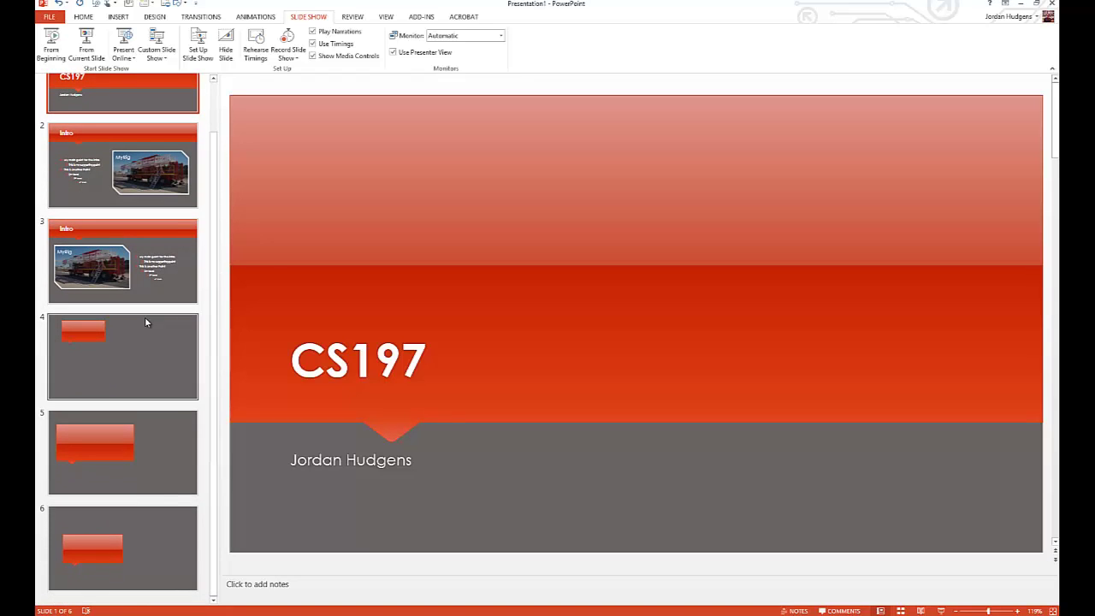
{"action": "left_click_drag", "start_coordinate": [215, 403], "coordinate": [215, 234]}
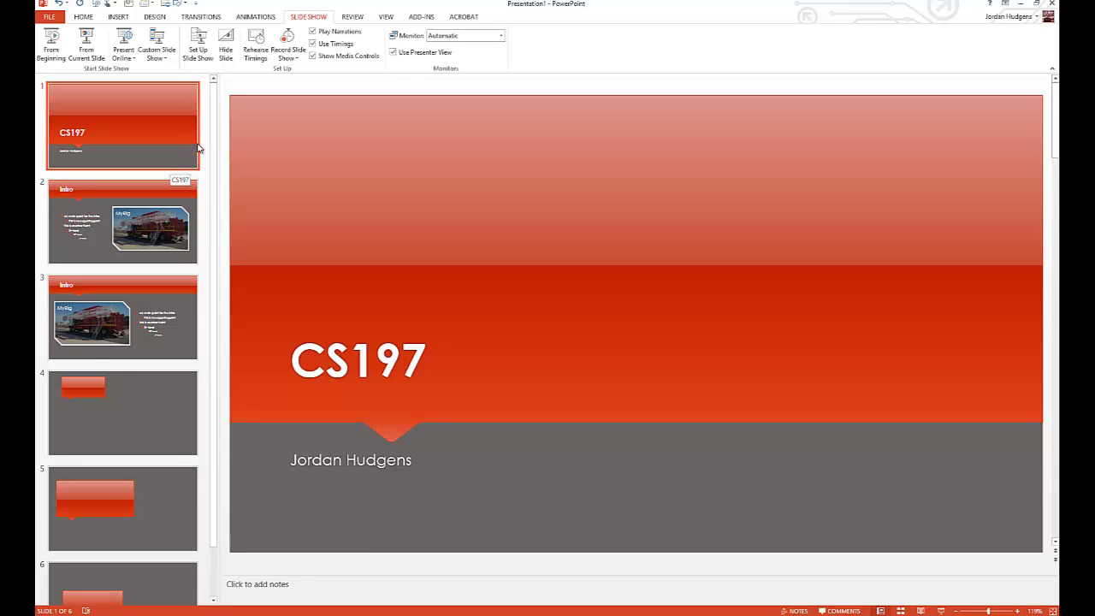
Show the transition choices and select slide 2, the Intro slide with the MyRig photo
{"action": "left_click", "coordinate": [216, 18]}
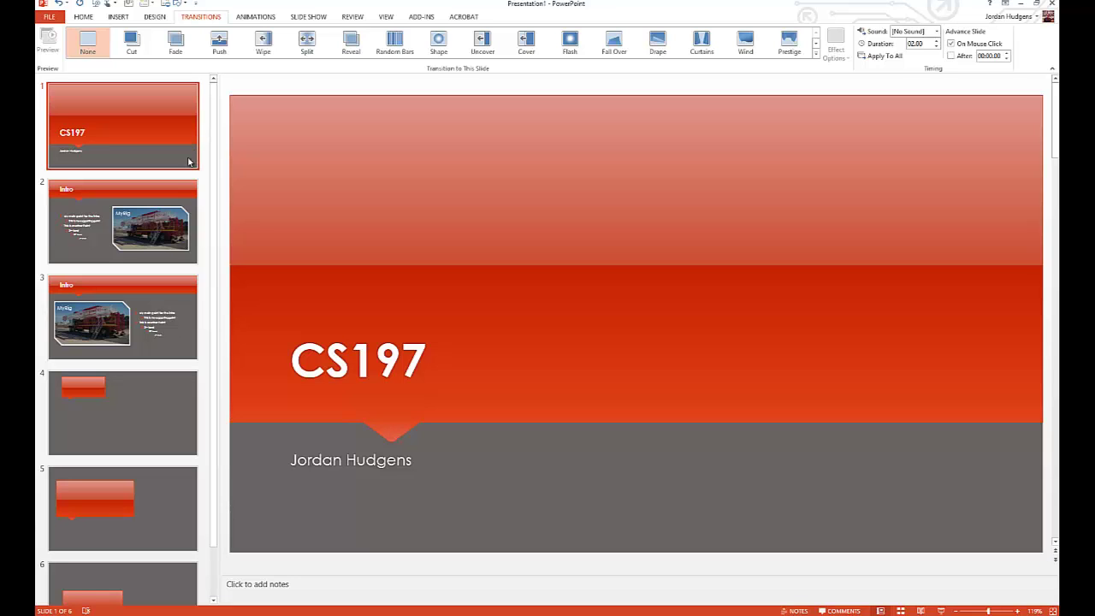
{"action": "left_click", "coordinate": [169, 219]}
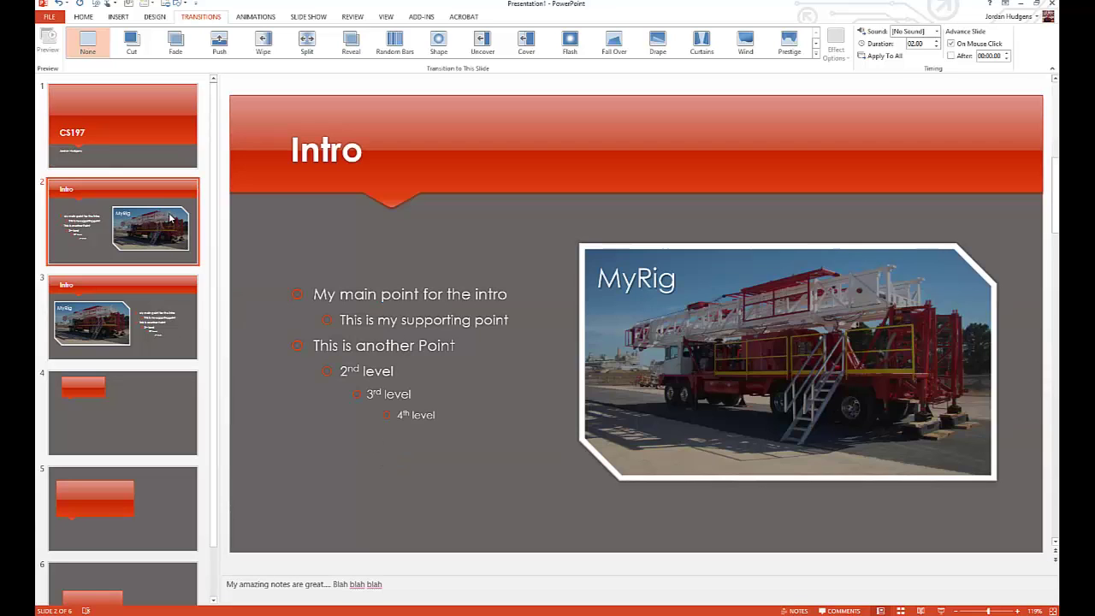
Try Cut through Random Bars on slide 2, settle on Shape, and list its variations
{"action": "left_click", "coordinate": [132, 47]}
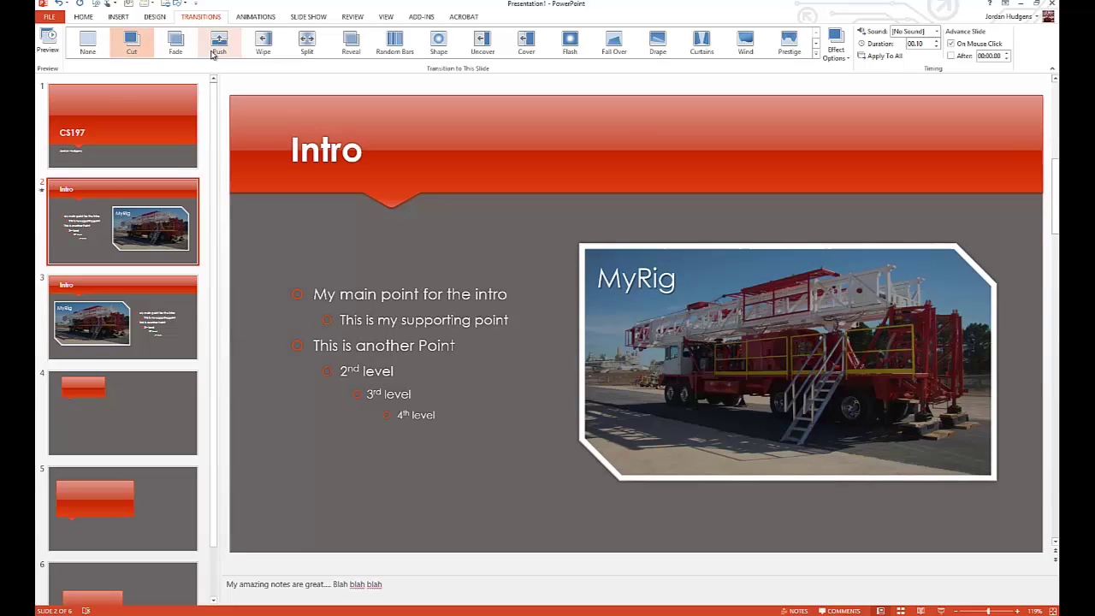
{"action": "left_click", "coordinate": [174, 49]}
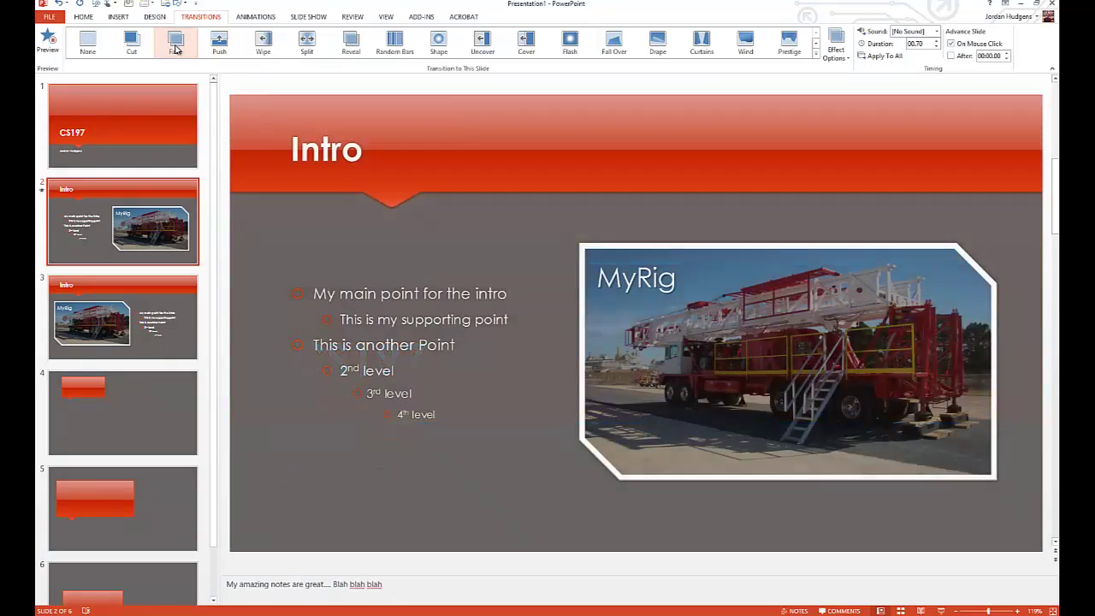
{"action": "left_click", "coordinate": [218, 49]}
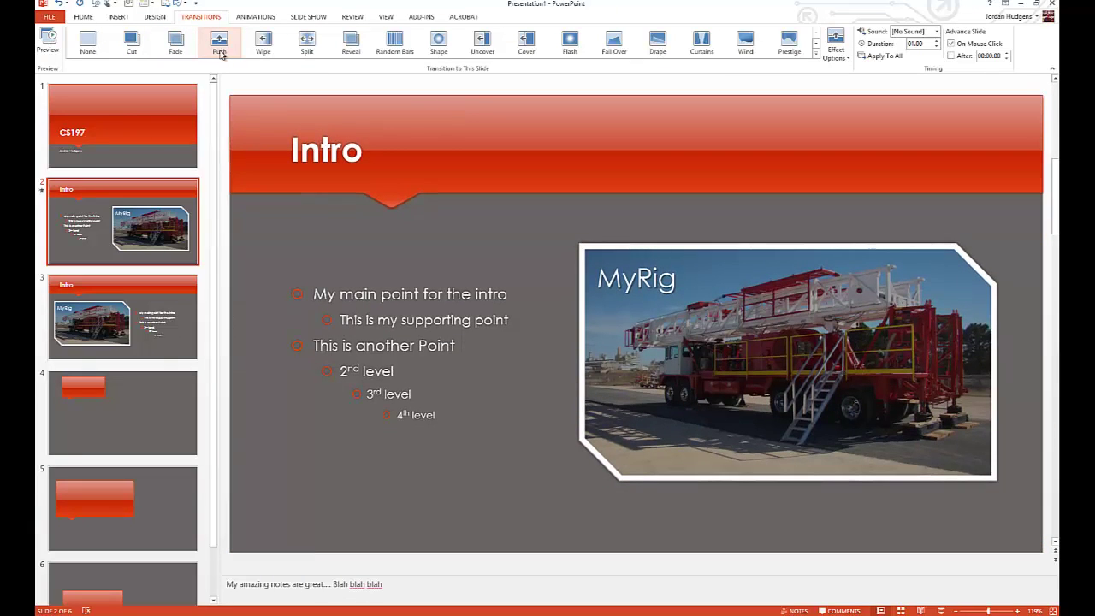
{"action": "left_click", "coordinate": [259, 42]}
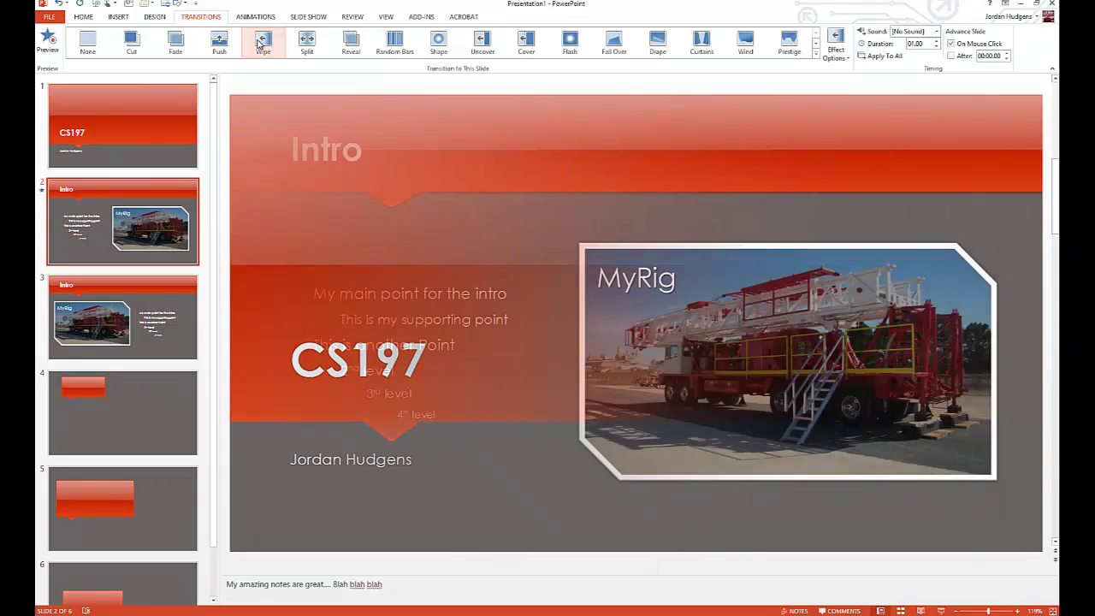
{"action": "left_click", "coordinate": [310, 49]}
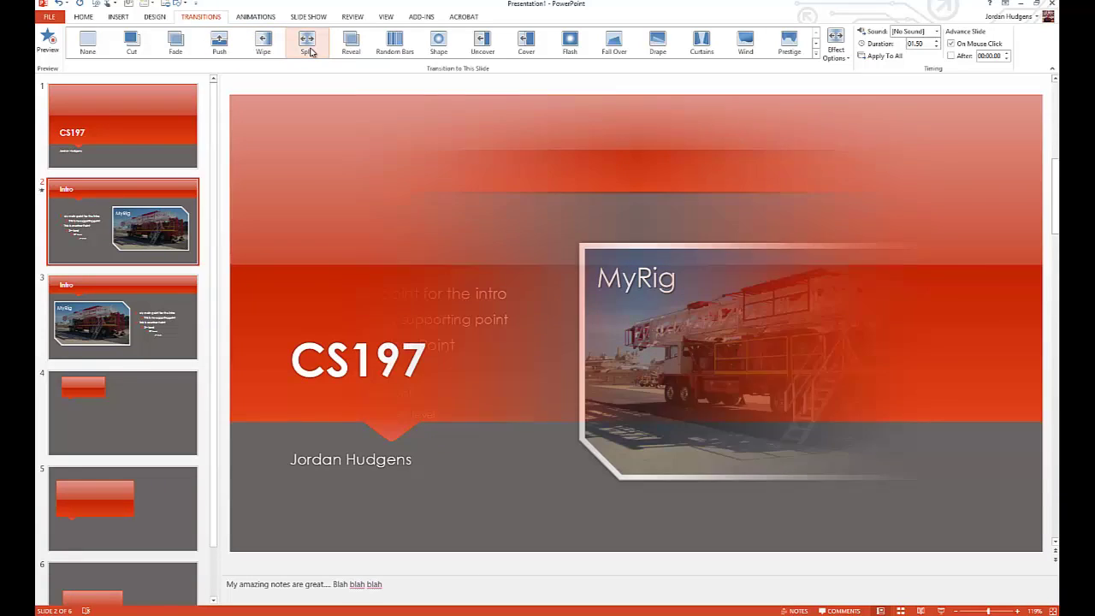
{"action": "left_click", "coordinate": [361, 45]}
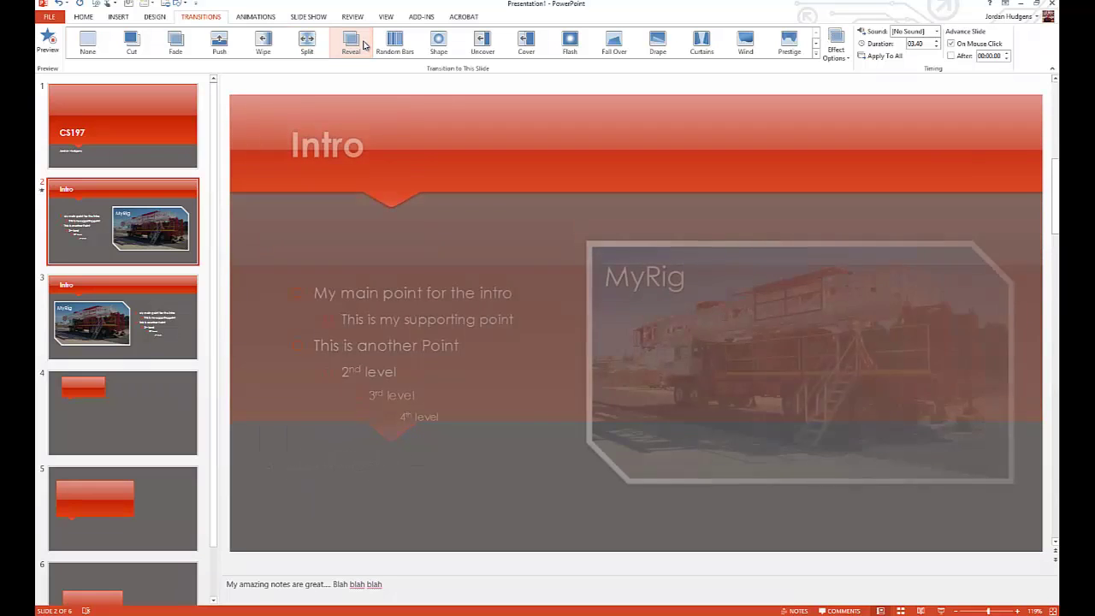
{"action": "left_click", "coordinate": [397, 43]}
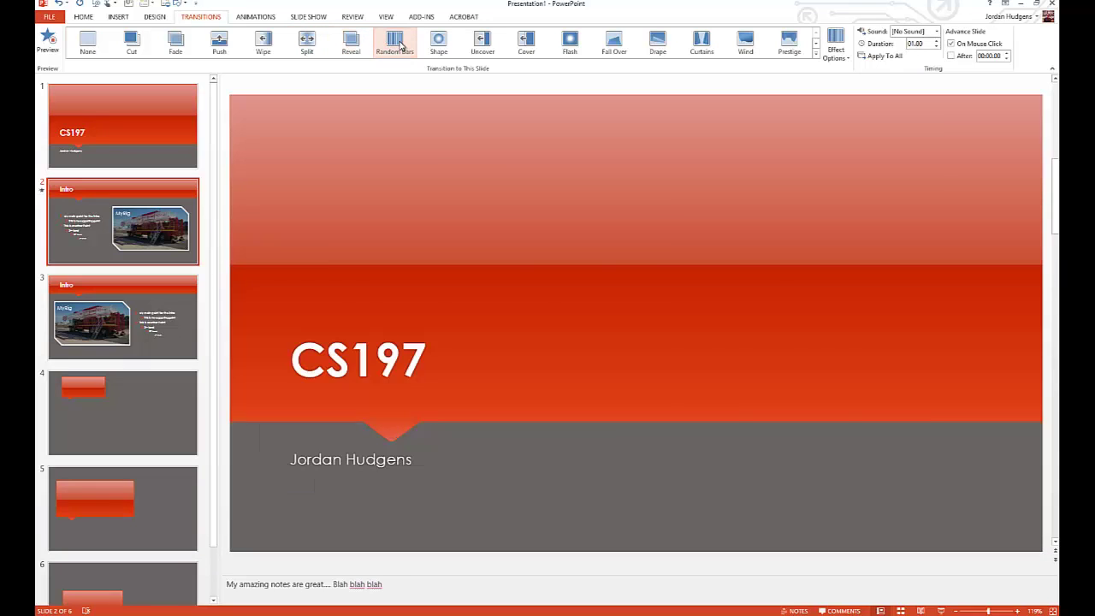
{"action": "left_click", "coordinate": [440, 43]}
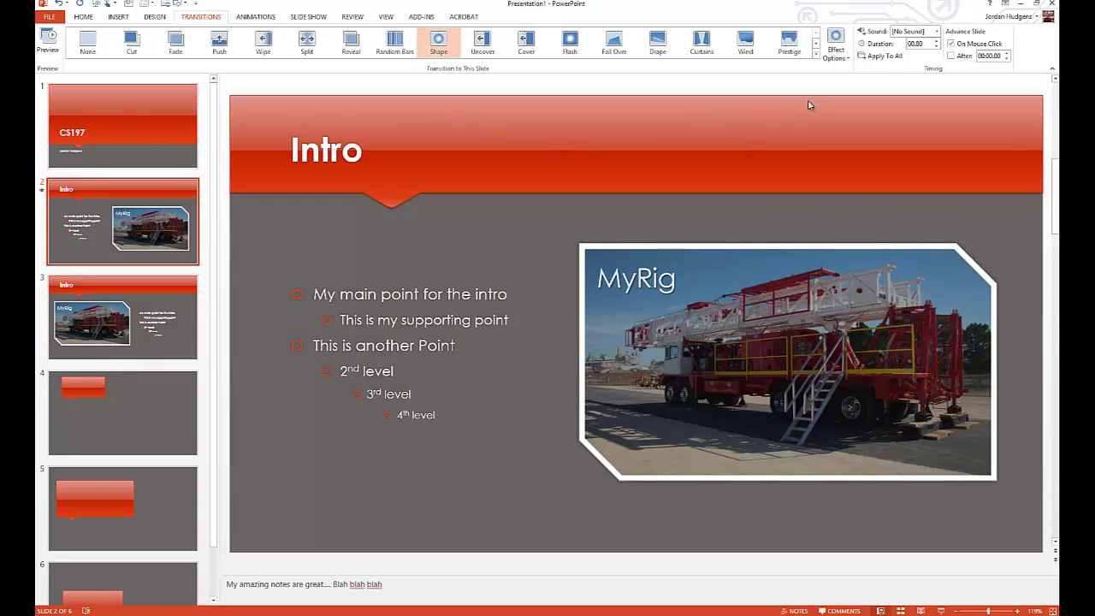
{"action": "left_click", "coordinate": [841, 53]}
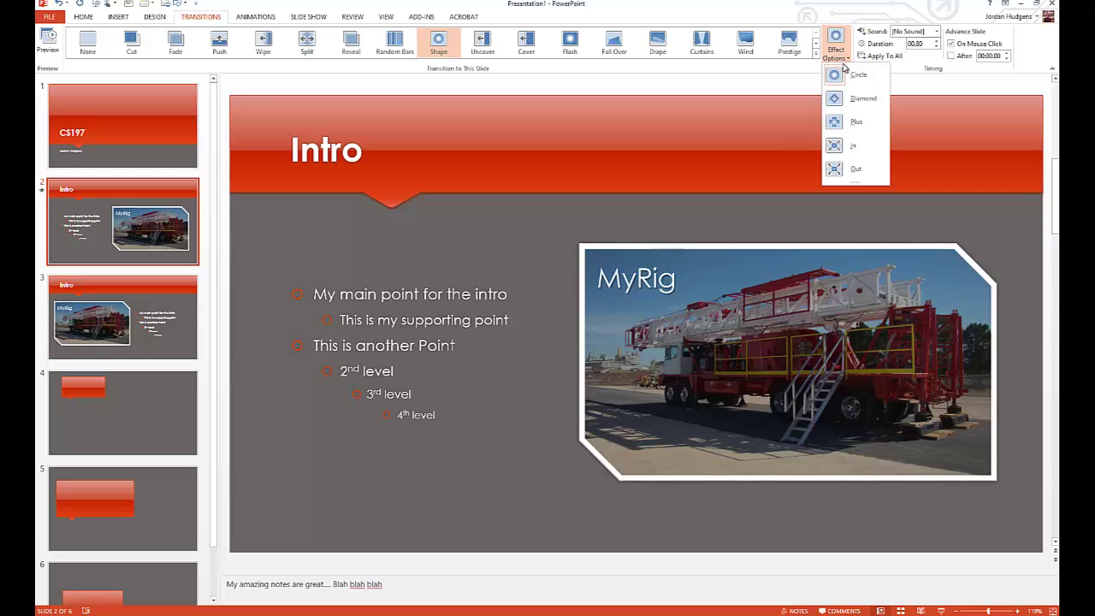
Try a Diamond shape, then switch to Uncover from the bottom, replay it, and expand the gallery
{"action": "left_click", "coordinate": [849, 99]}
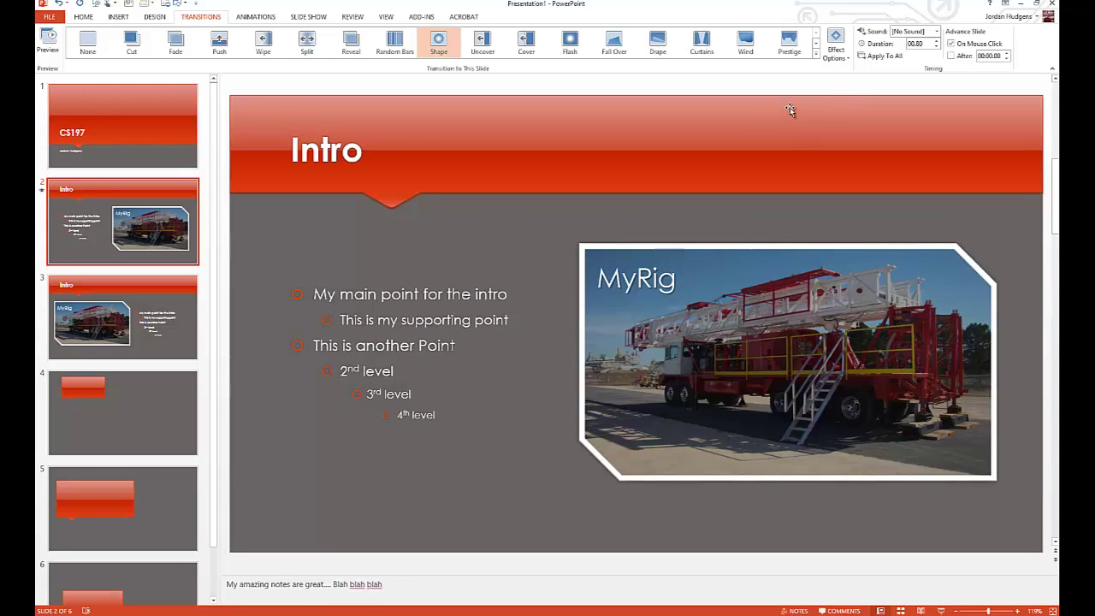
{"action": "left_click", "coordinate": [483, 41]}
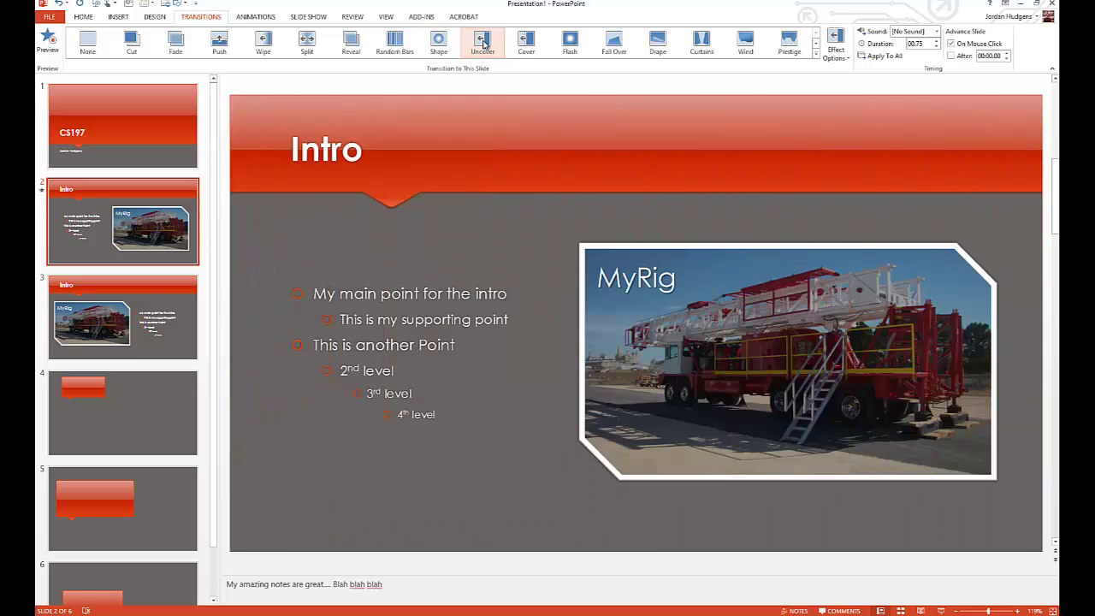
{"action": "left_click", "coordinate": [837, 52]}
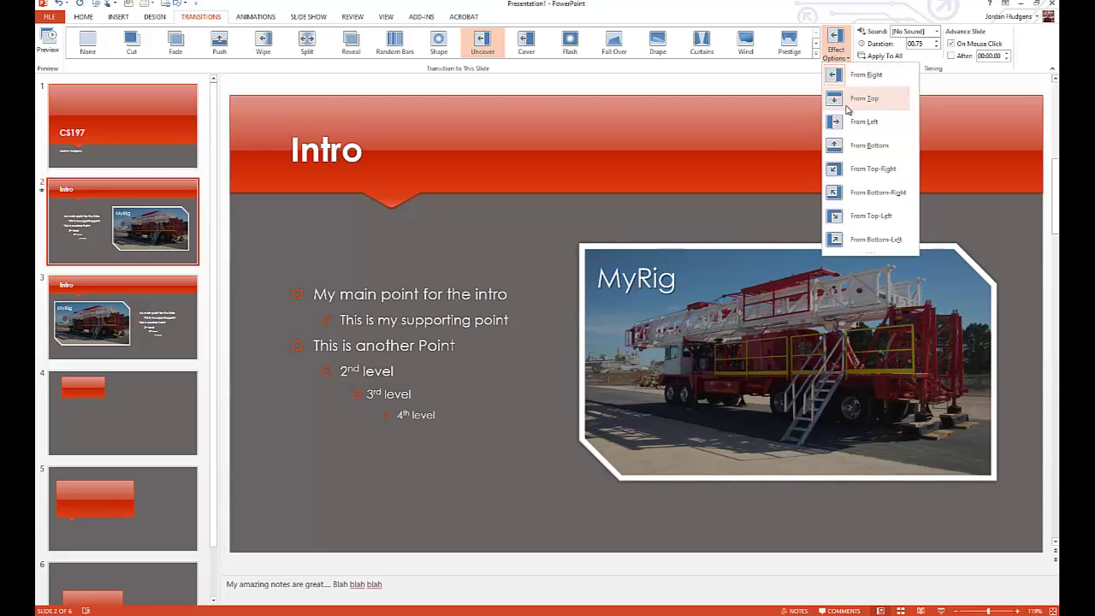
{"action": "left_click", "coordinate": [854, 150]}
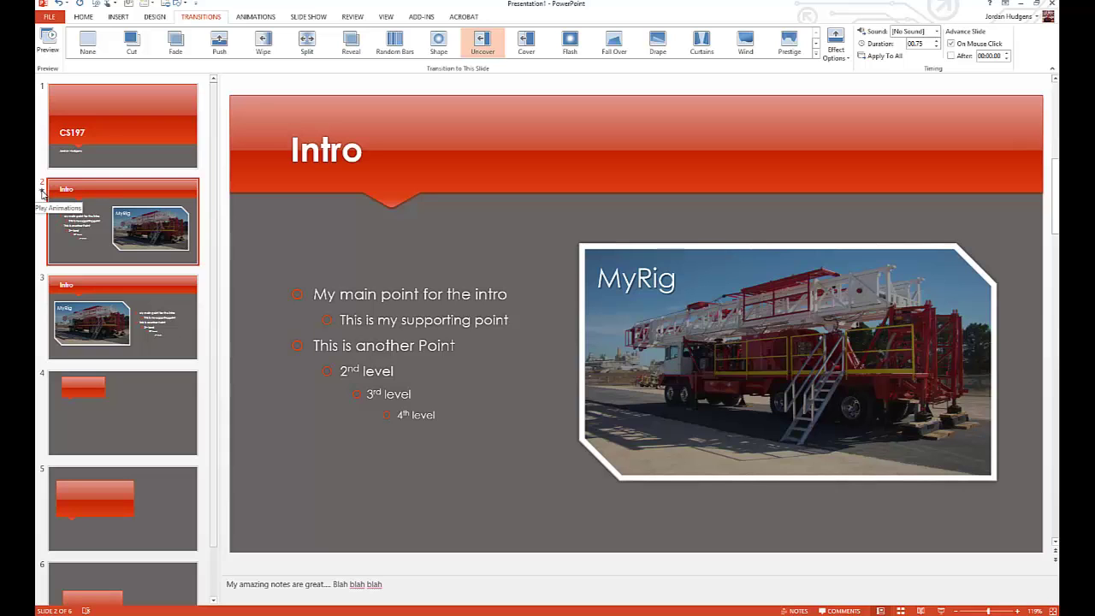
{"action": "left_click", "coordinate": [40, 193]}
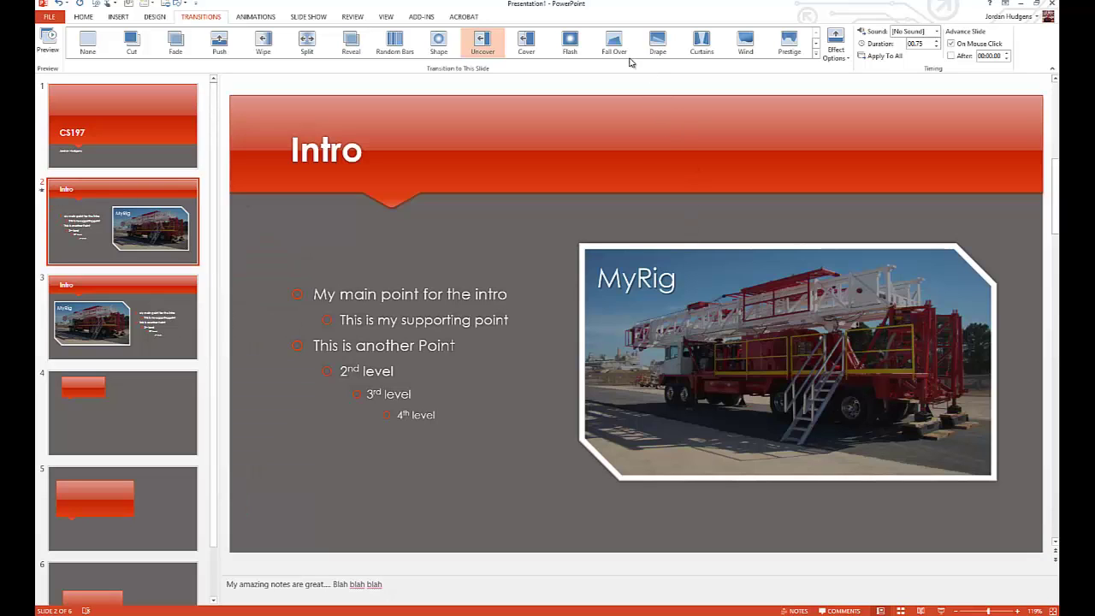
{"action": "left_click", "coordinate": [816, 54]}
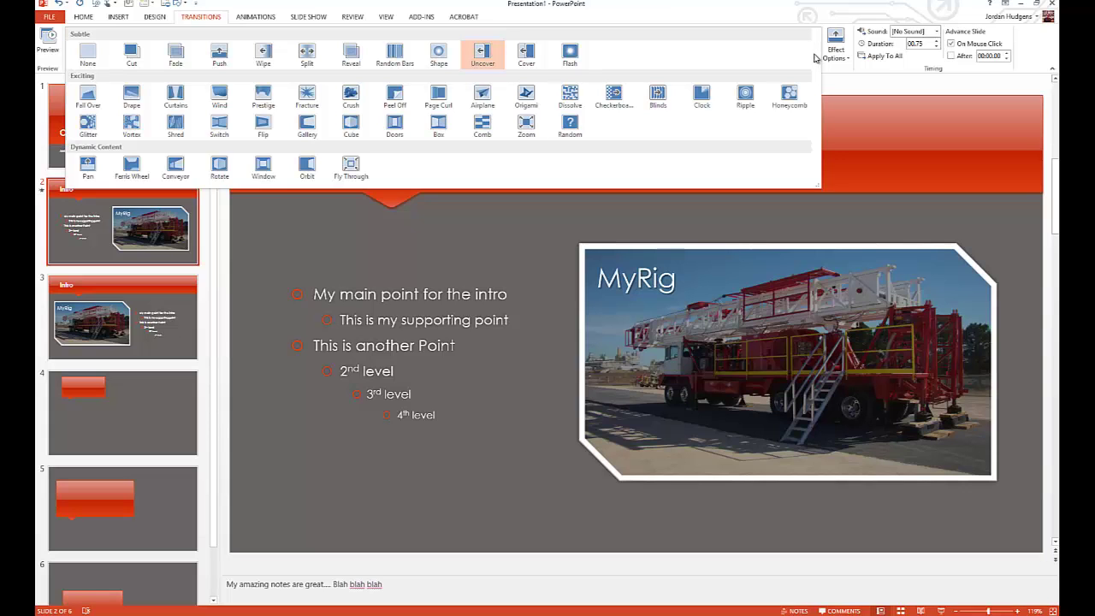
Try Conveyor, Comb and Cube, ending on the Gallery transition at 01.60
{"action": "left_click", "coordinate": [175, 167]}
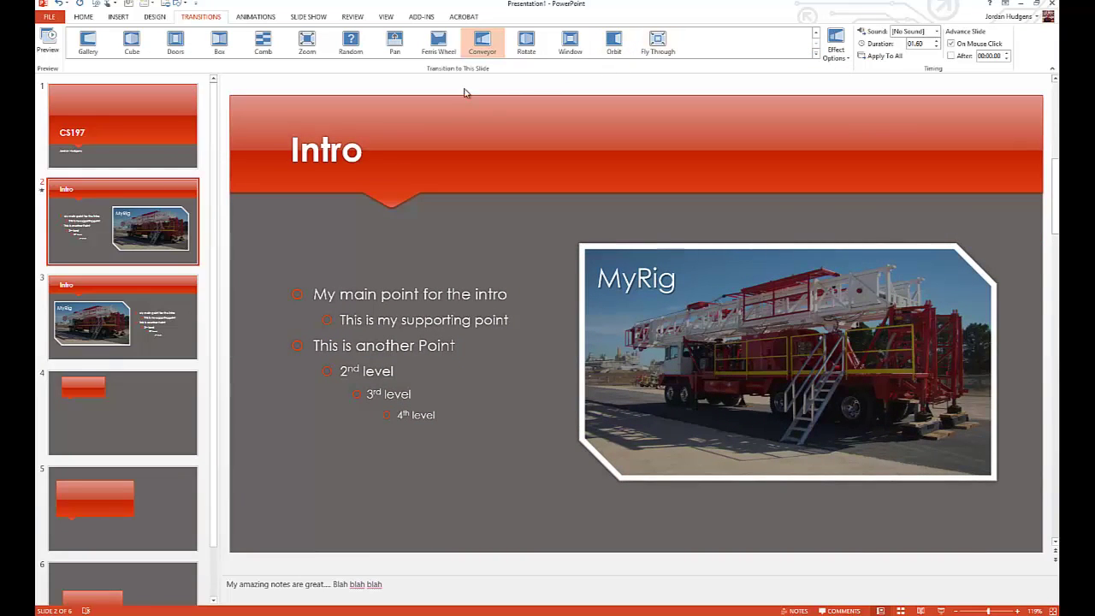
{"action": "left_click", "coordinate": [264, 43]}
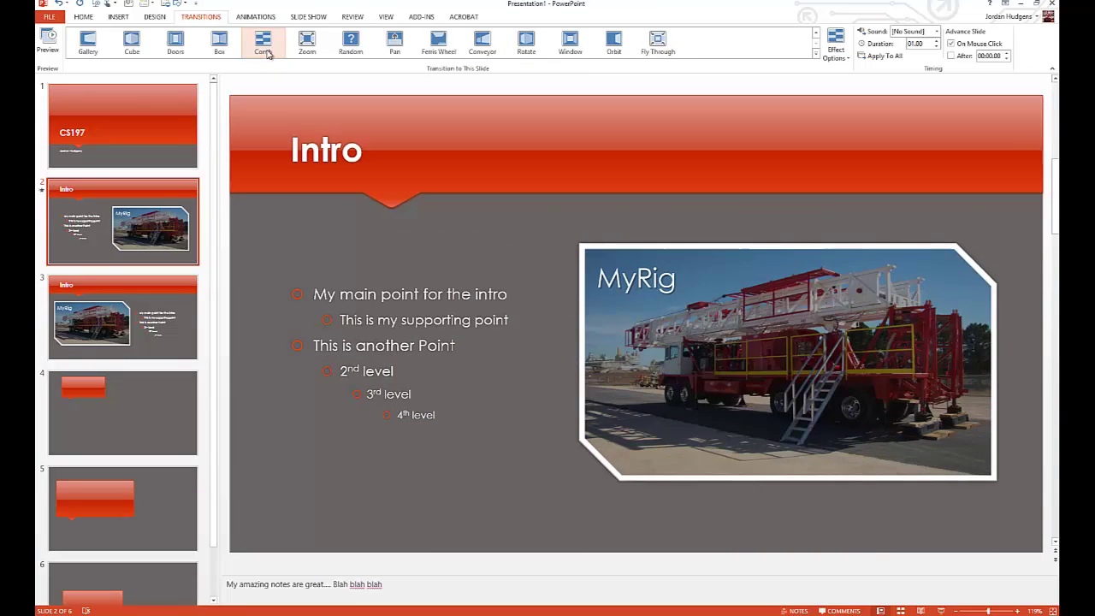
{"action": "left_click", "coordinate": [131, 43]}
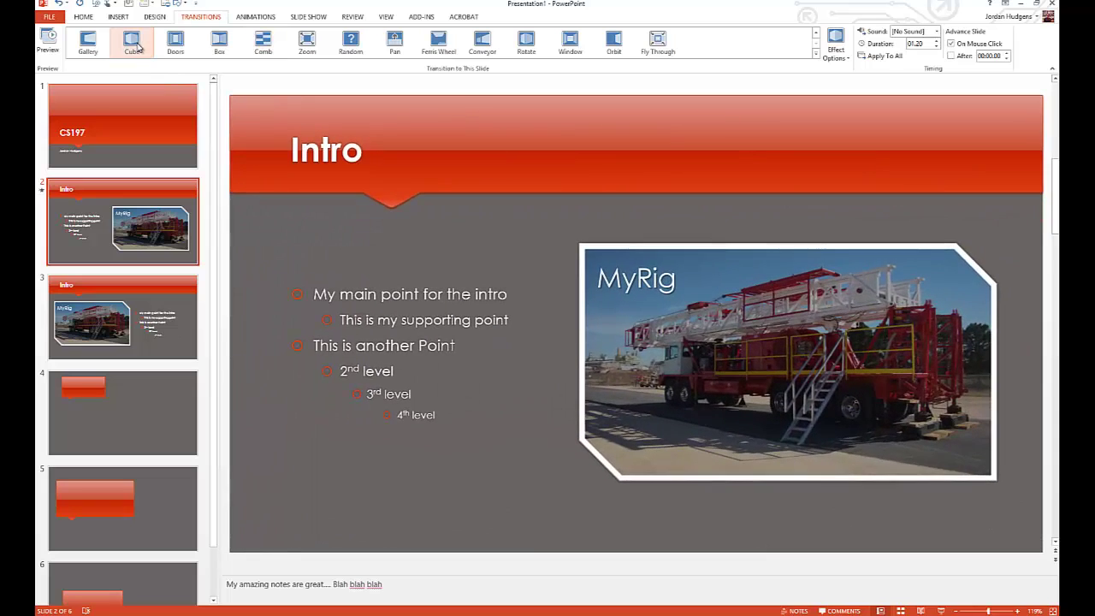
{"action": "left_click", "coordinate": [98, 44]}
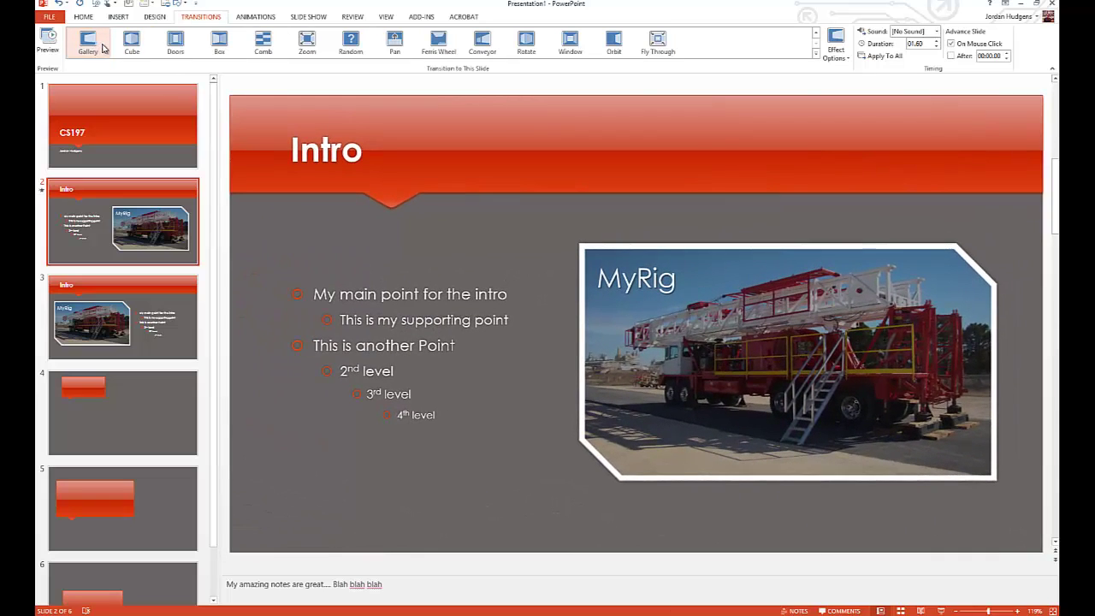
Set the Gallery transition to come From Left, with the sound left at [No Sound]
{"action": "left_click", "coordinate": [837, 53]}
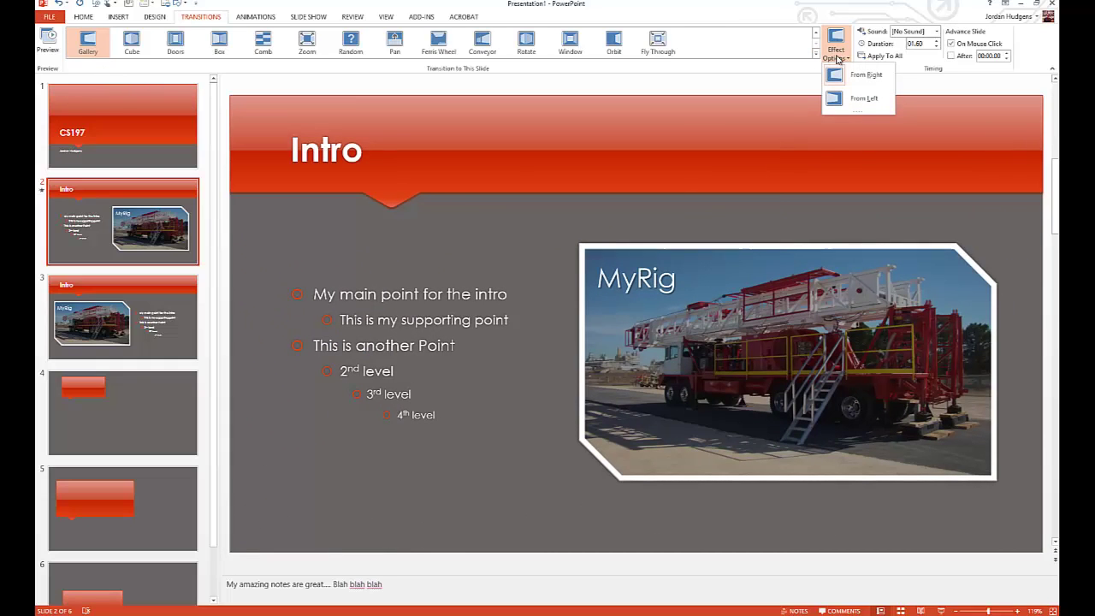
{"action": "left_click", "coordinate": [860, 98]}
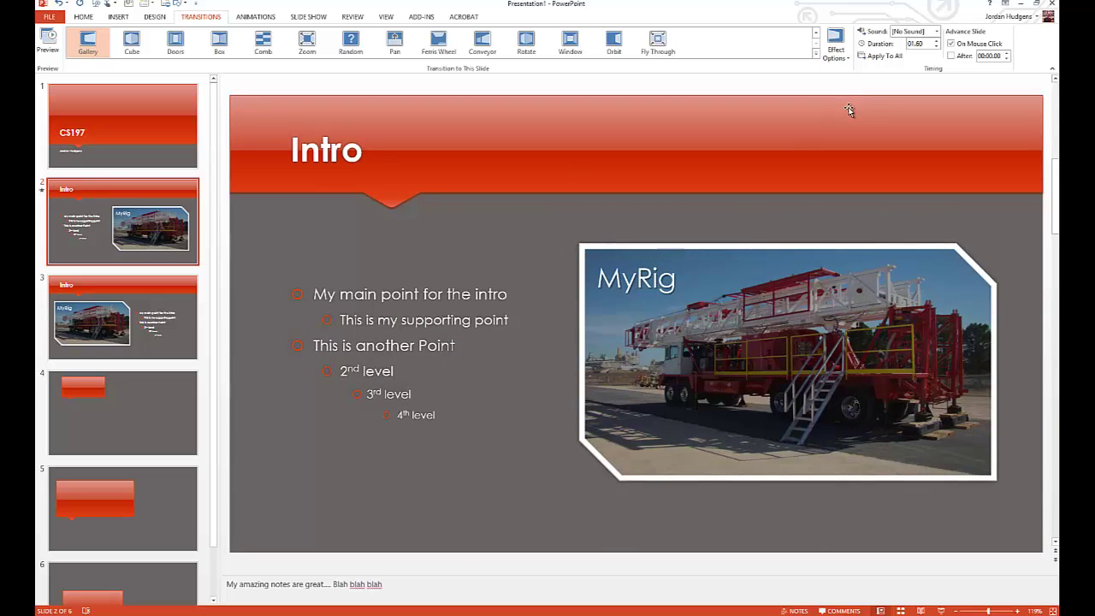
{"action": "left_click", "coordinate": [937, 33]}
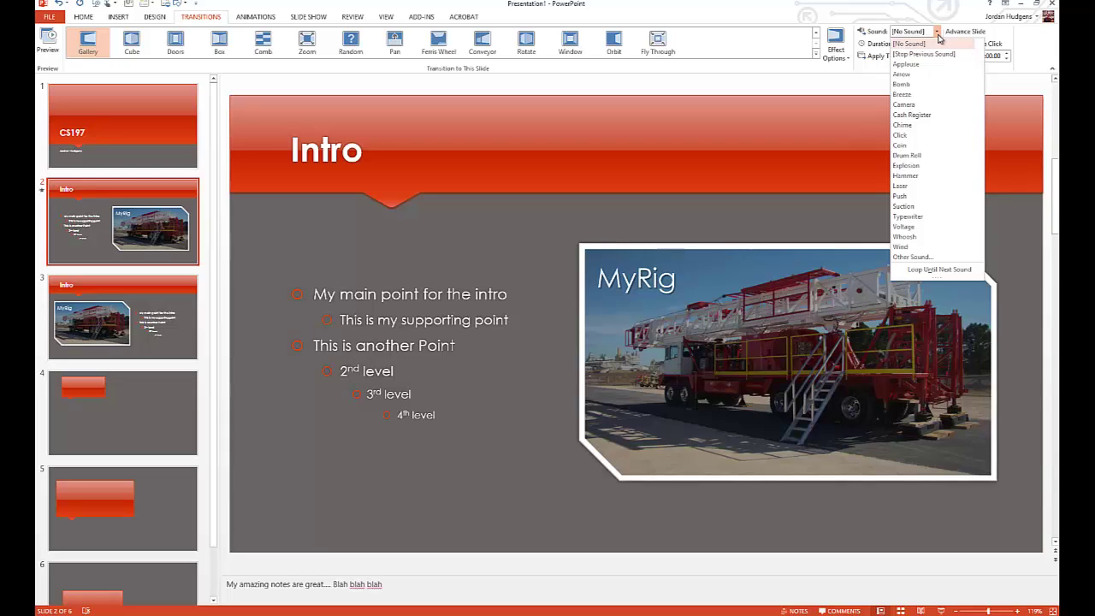
{"action": "left_click", "coordinate": [939, 36]}
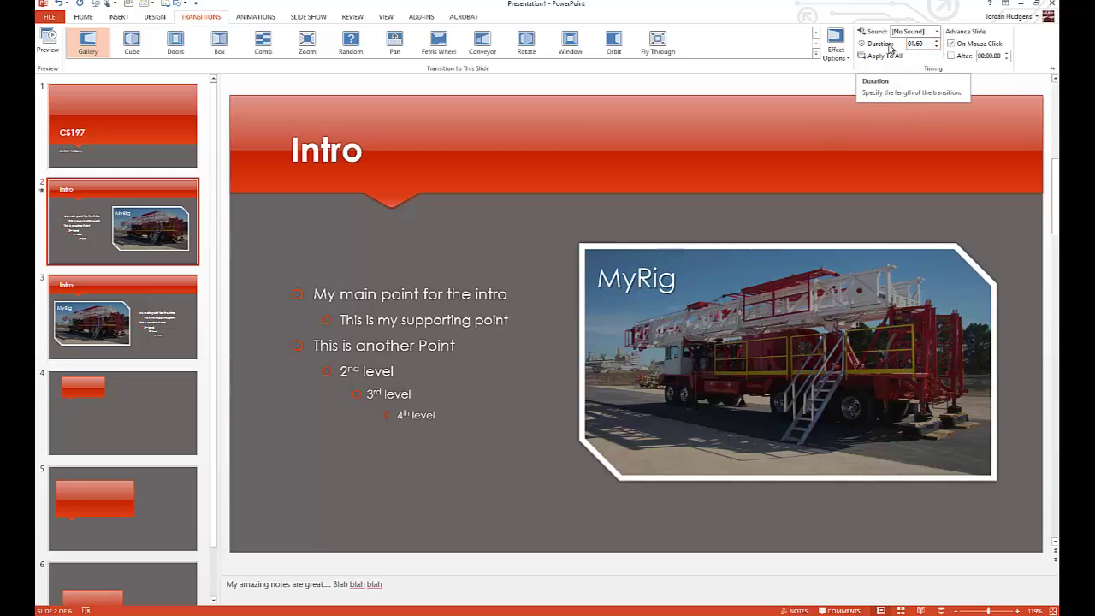
Raise the transition duration to 02.00, previewing it before and after the change
{"action": "left_click", "coordinate": [48, 43]}
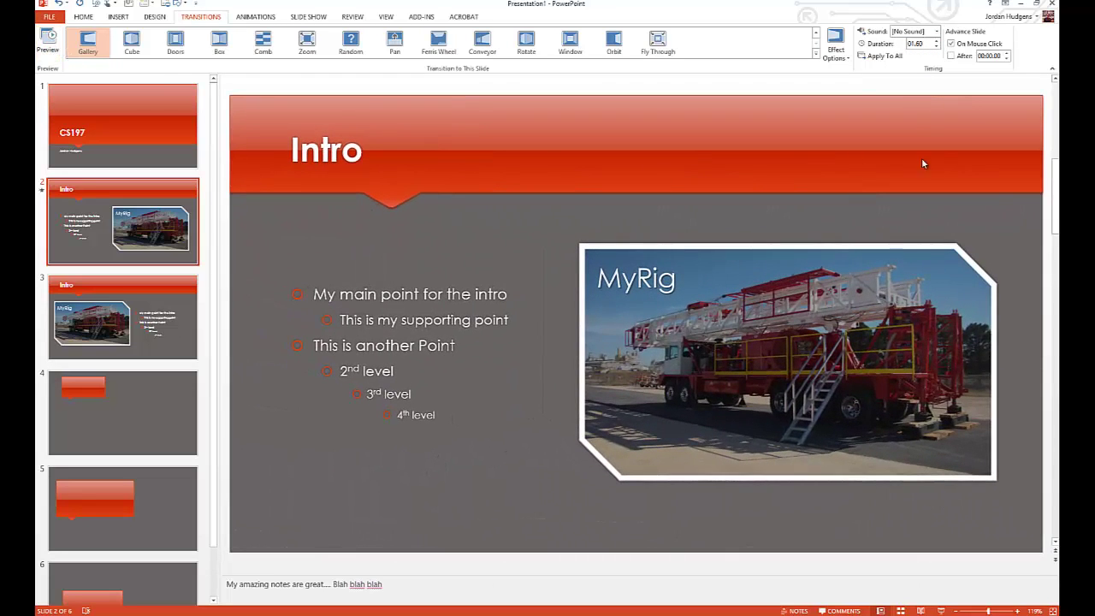
{"action": "left_click", "coordinate": [937, 41]}
{"action": "left_click", "coordinate": [48, 40]}
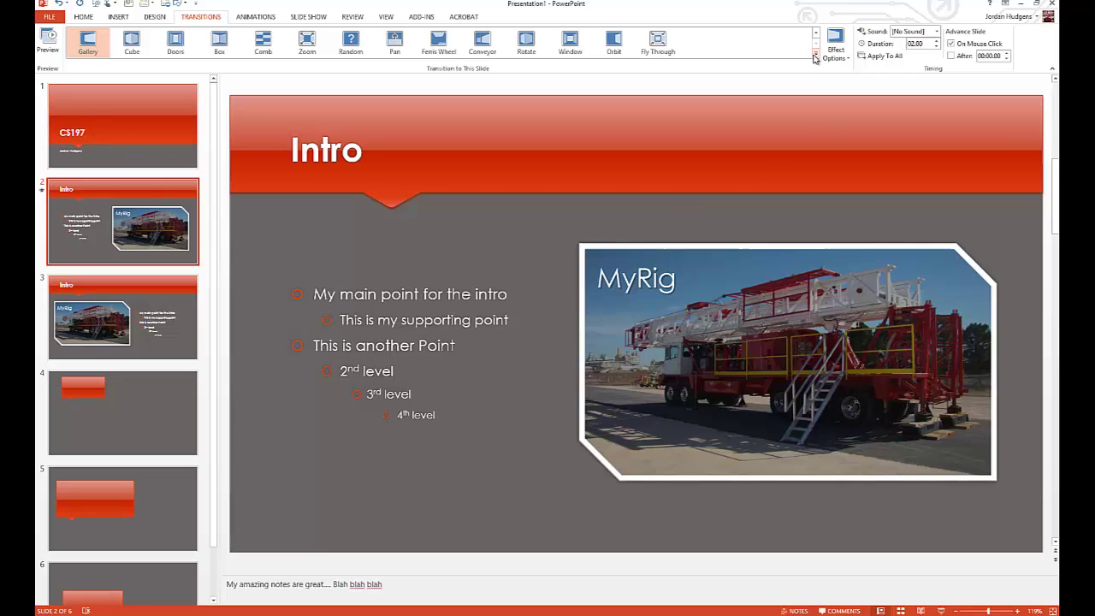
Choose the Reveal transition from the full gallery and apply it to all slides
{"action": "left_click", "coordinate": [815, 54]}
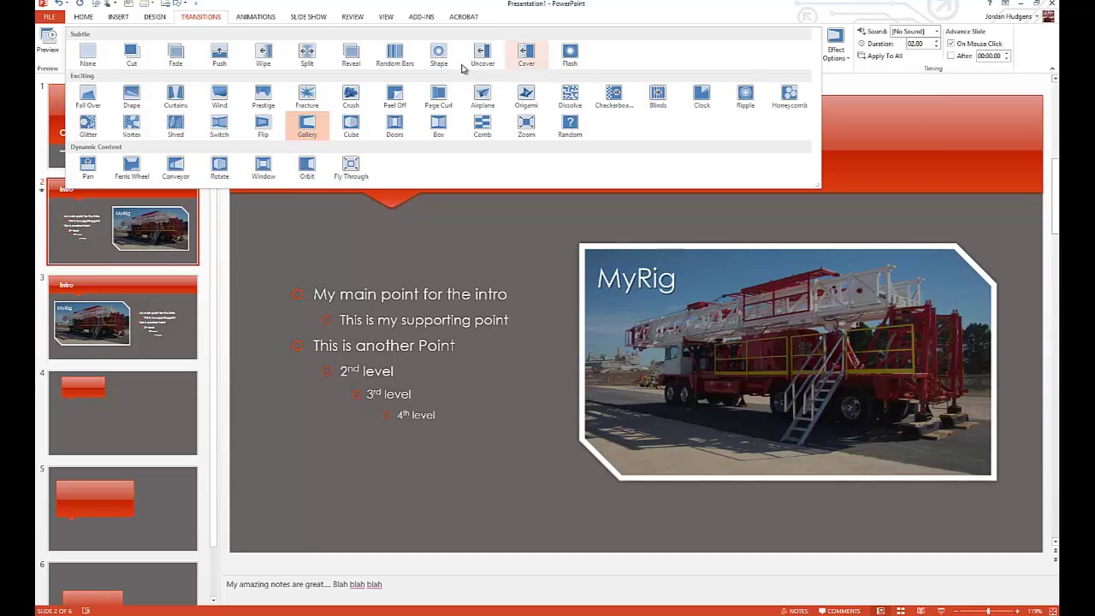
{"action": "left_click", "coordinate": [348, 58]}
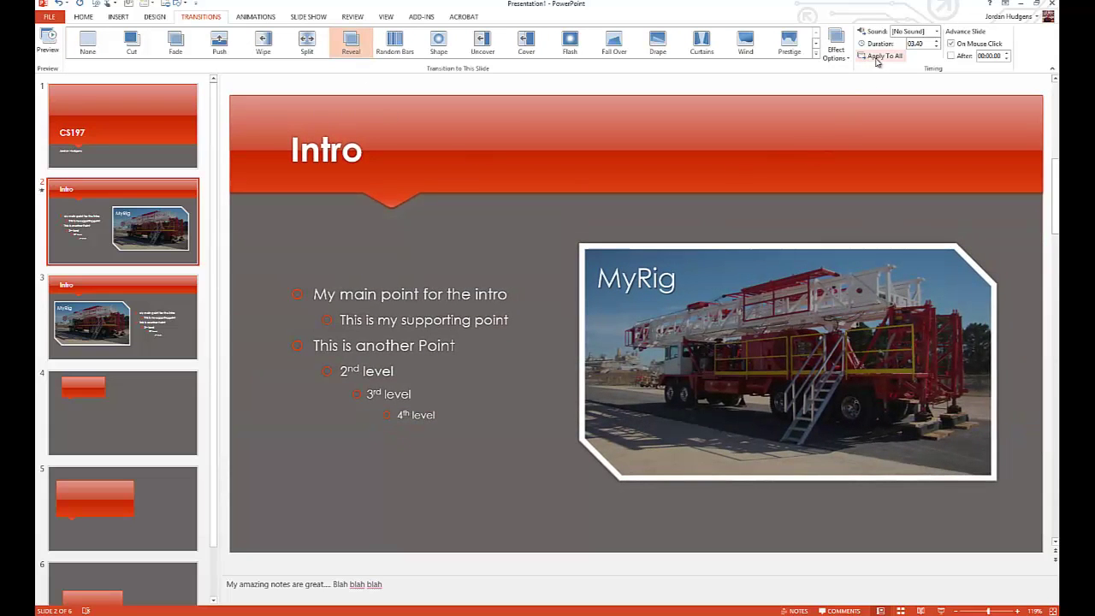
{"action": "left_click", "coordinate": [881, 56]}
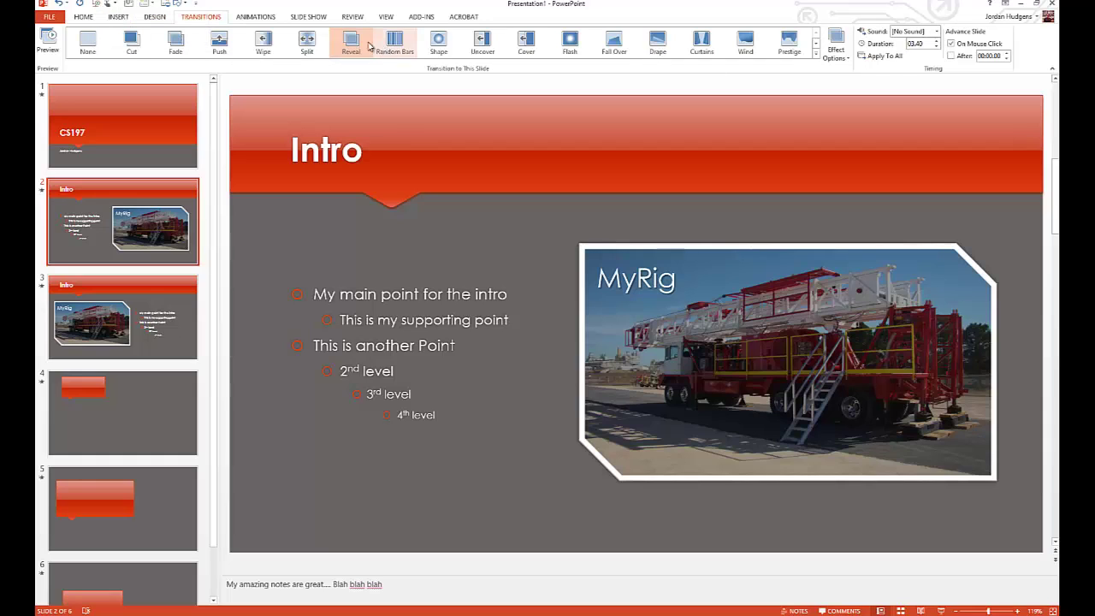
Show the Slide Show tab's options
{"action": "left_click", "coordinate": [305, 18]}
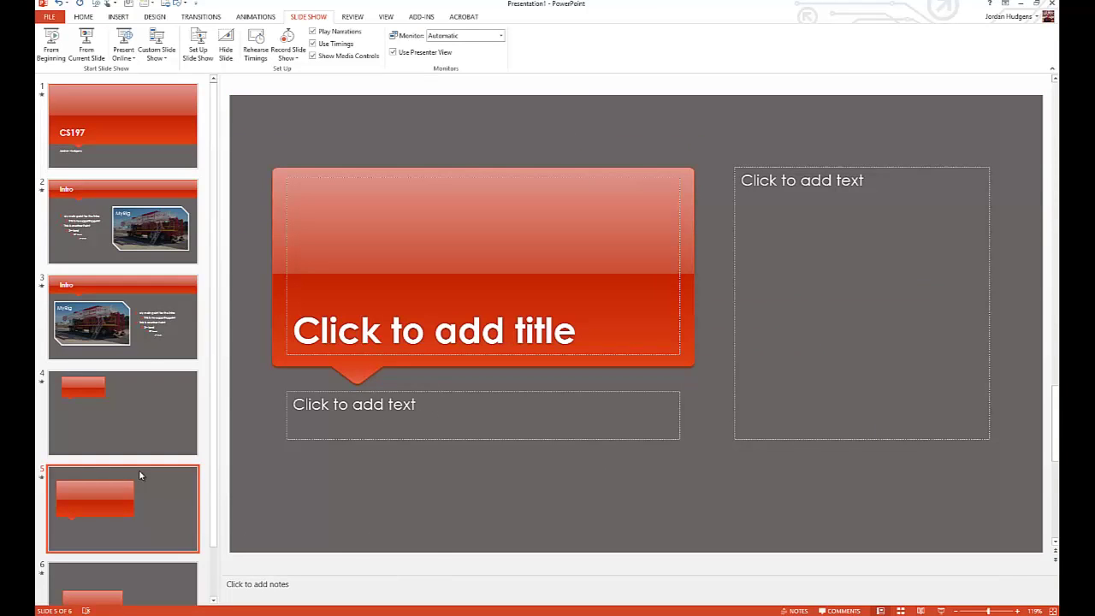
On the CS197 title slide, tick After under Advance Slide for timed advance
{"action": "left_click", "coordinate": [120, 131]}
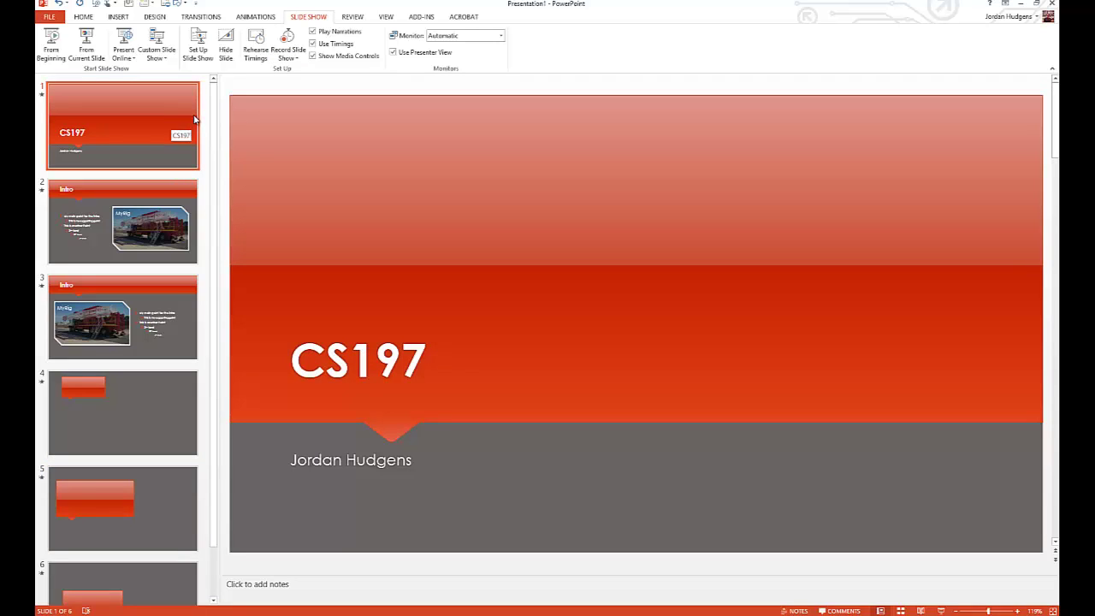
{"action": "left_click", "coordinate": [202, 17]}
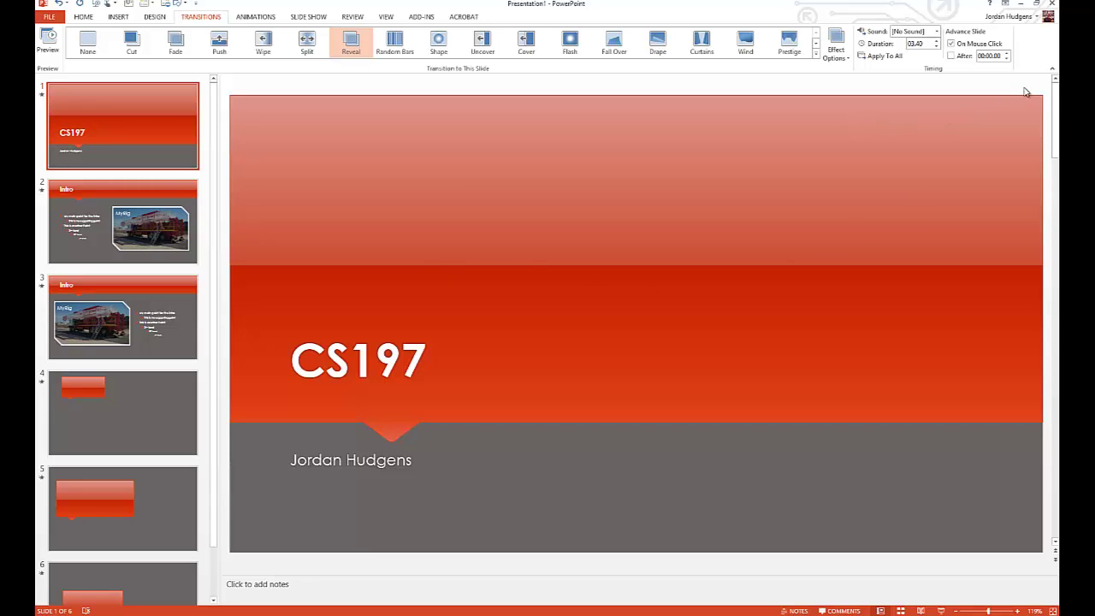
{"action": "left_click", "coordinate": [963, 55]}
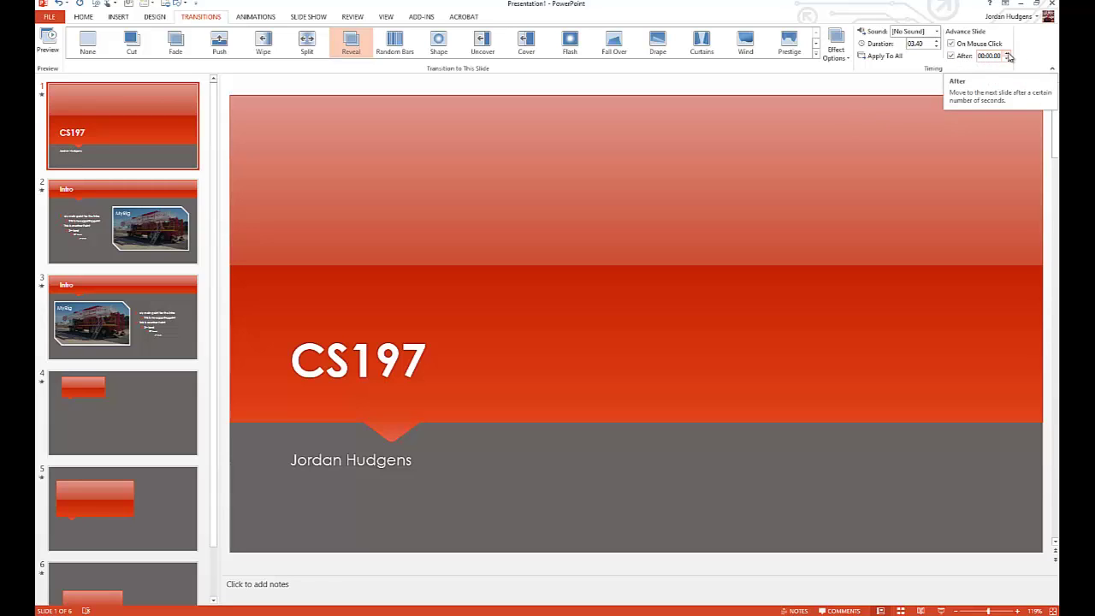
Raise the CS197 title slide's automatic advance delay by one increment
{"action": "left_click", "coordinate": [1007, 53]}
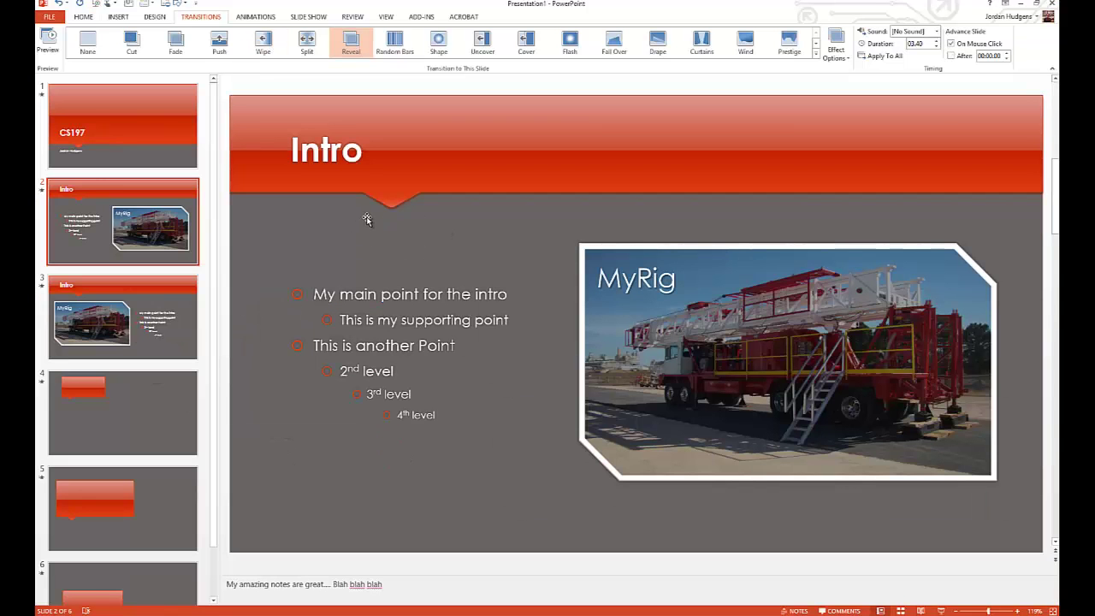
Check the advance timings of the title, Intro and third slides
{"action": "left_click", "coordinate": [154, 141]}
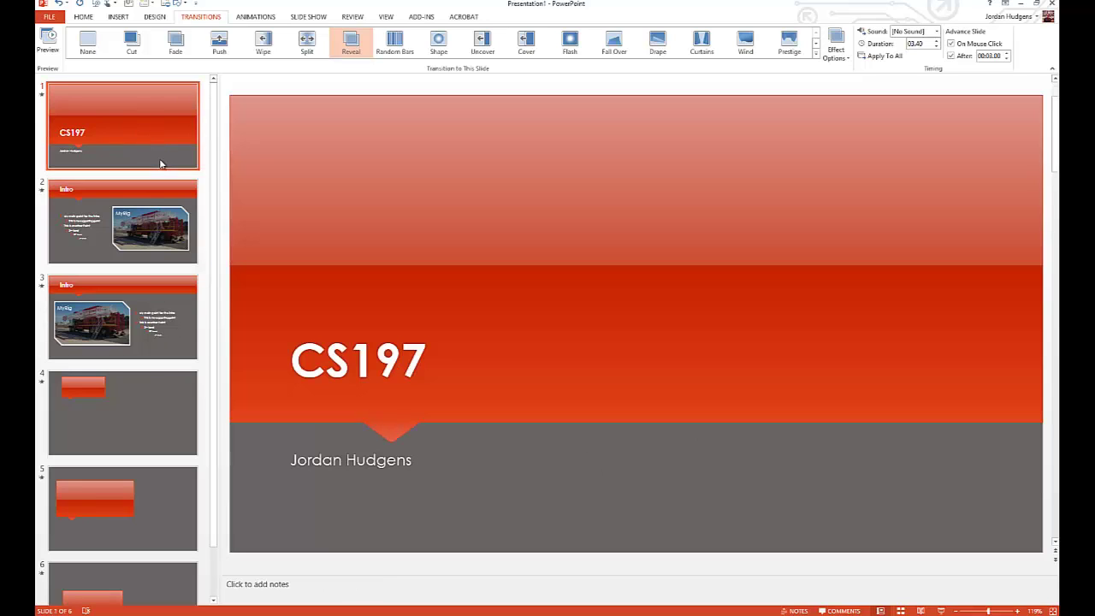
{"action": "left_click", "coordinate": [135, 218]}
{"action": "left_click", "coordinate": [124, 333]}
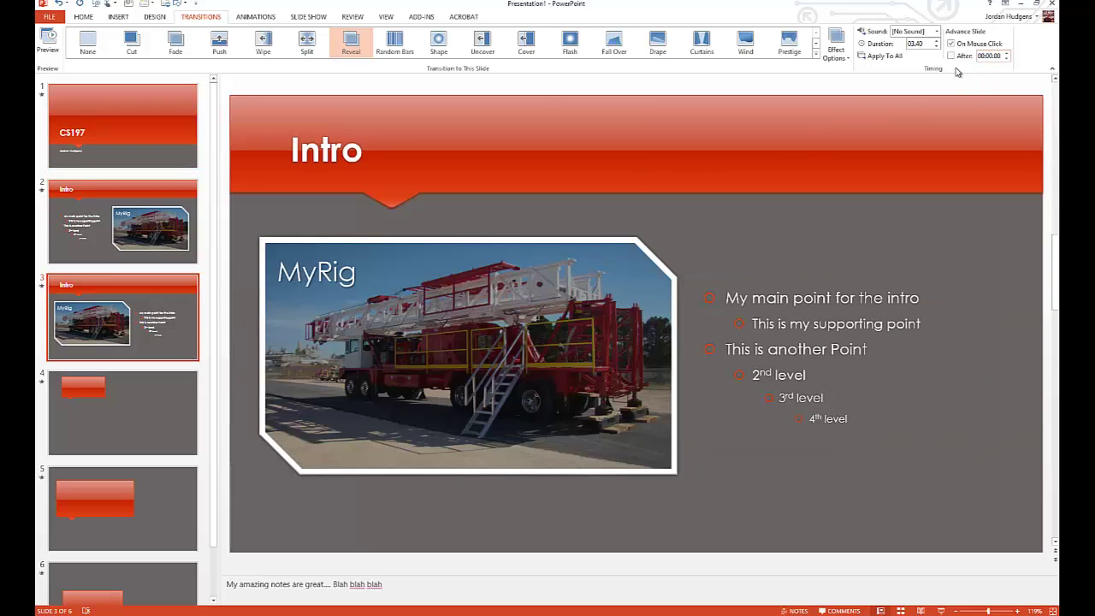
{"action": "left_click", "coordinate": [140, 147]}
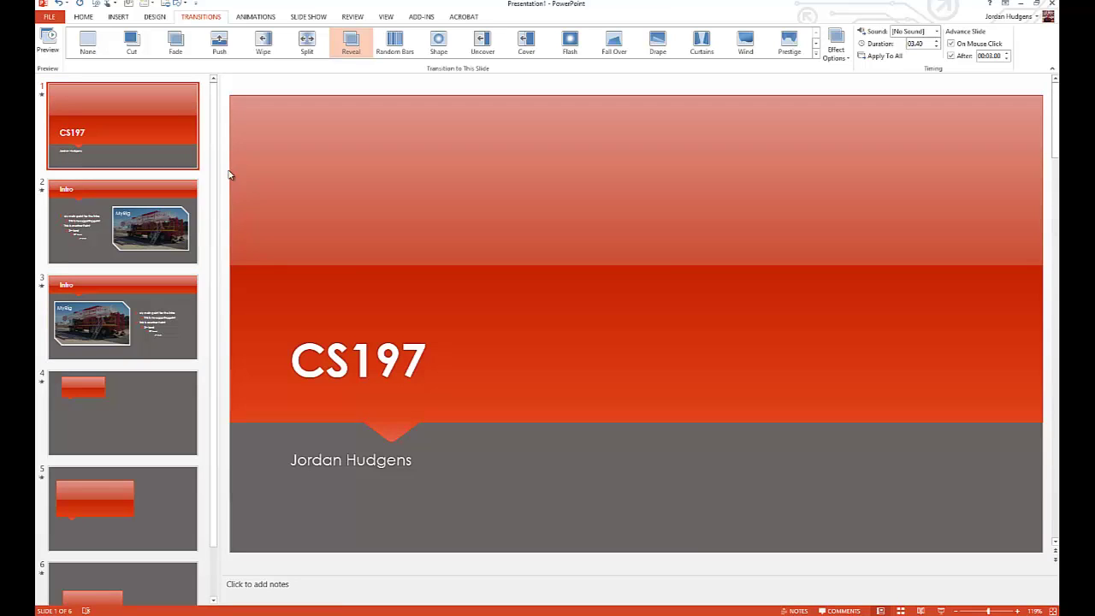
Select all six slides together in the thumbnail pane
{"action": "scroll", "coordinate": [203, 257], "scroll_direction": "down", "scroll_amount": 1}
{"action": "left_click", "coordinate": [153, 561], "text": "shift"}
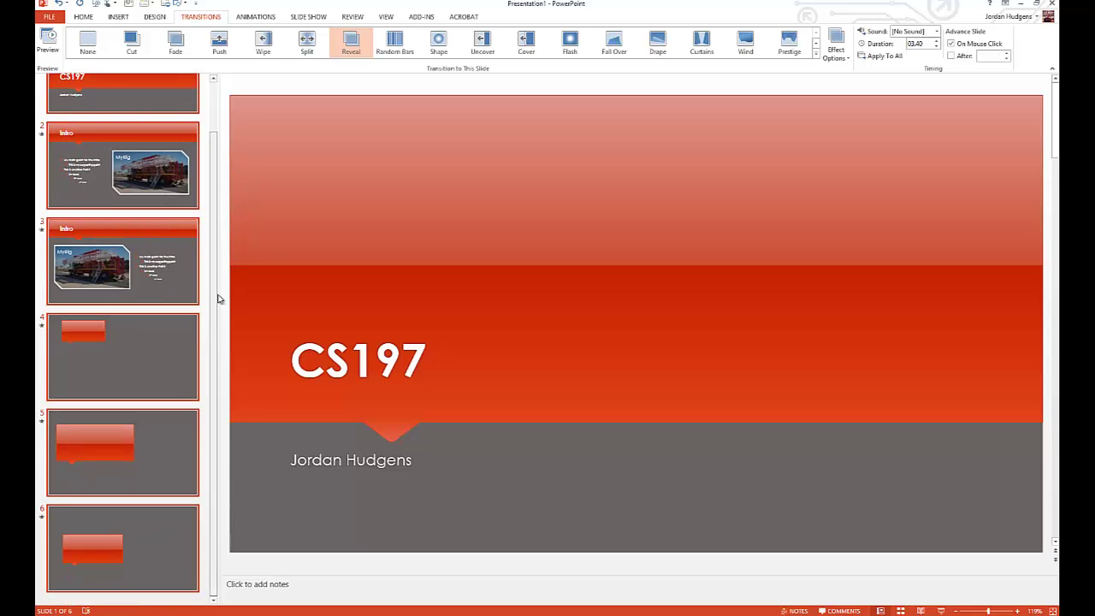
{"action": "scroll", "coordinate": [214, 291], "scroll_direction": "up", "scroll_amount": 1}
{"action": "left_click", "coordinate": [162, 130]}
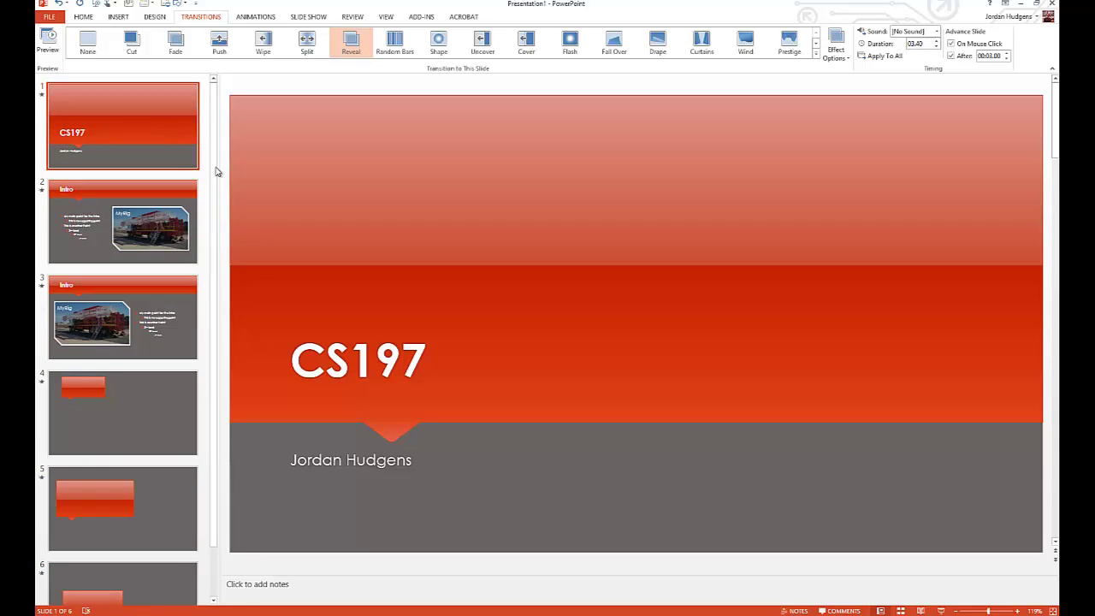
{"action": "scroll", "coordinate": [205, 312], "scroll_direction": "down", "scroll_amount": 1}
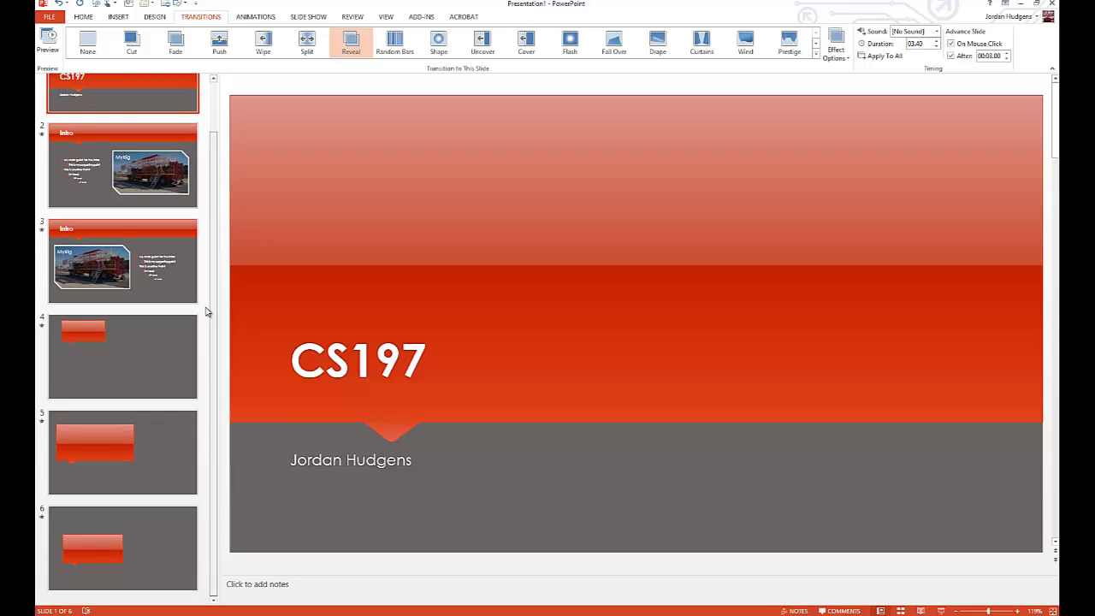
{"action": "left_click", "coordinate": [104, 558], "text": "shift"}
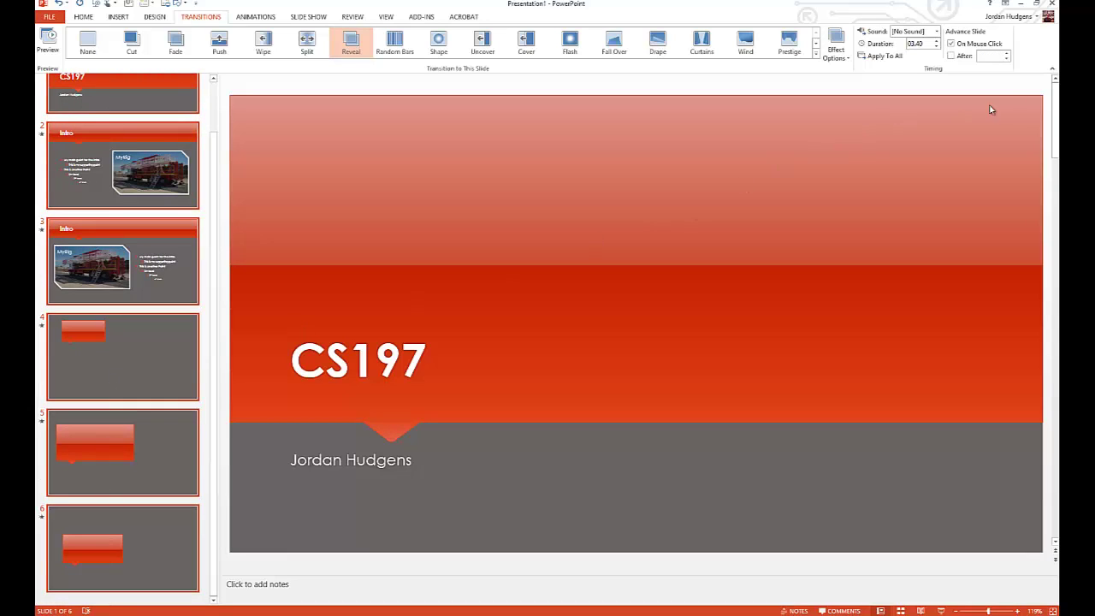
Make all six slides advance automatically after 00:03.00
{"action": "left_click", "coordinate": [964, 57]}
{"action": "left_click", "coordinate": [1007, 53]}
{"action": "left_click", "coordinate": [1007, 53]}
{"action": "left_click", "coordinate": [1007, 53]}
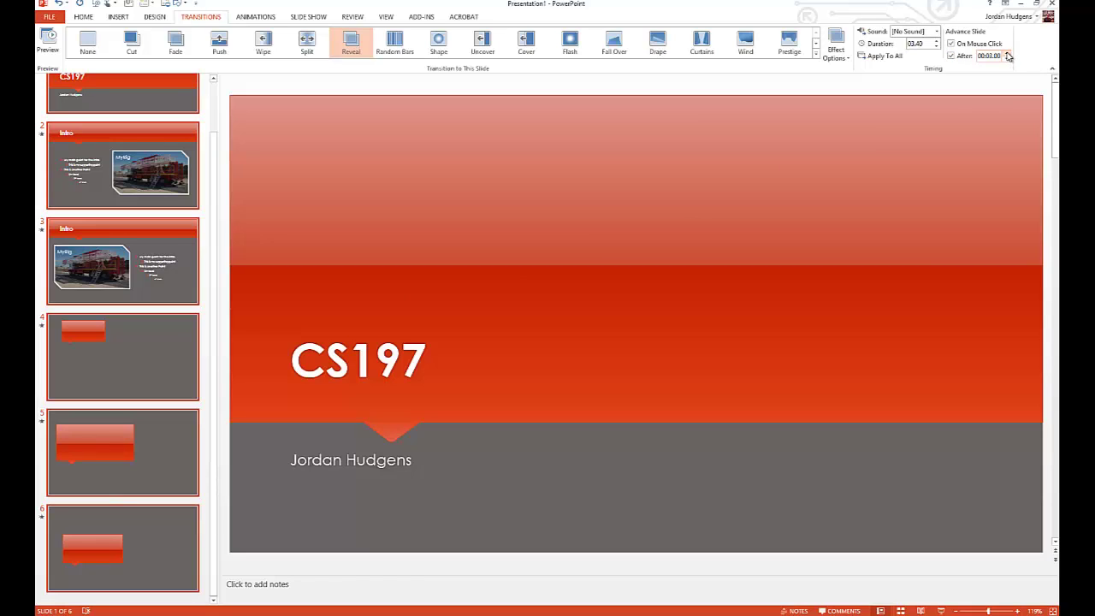
Test the slide show by advancing from the CS197 title slide to the next slide
{"action": "left_click", "coordinate": [530, 194]}
{"action": "left_click", "coordinate": [528, 153]}
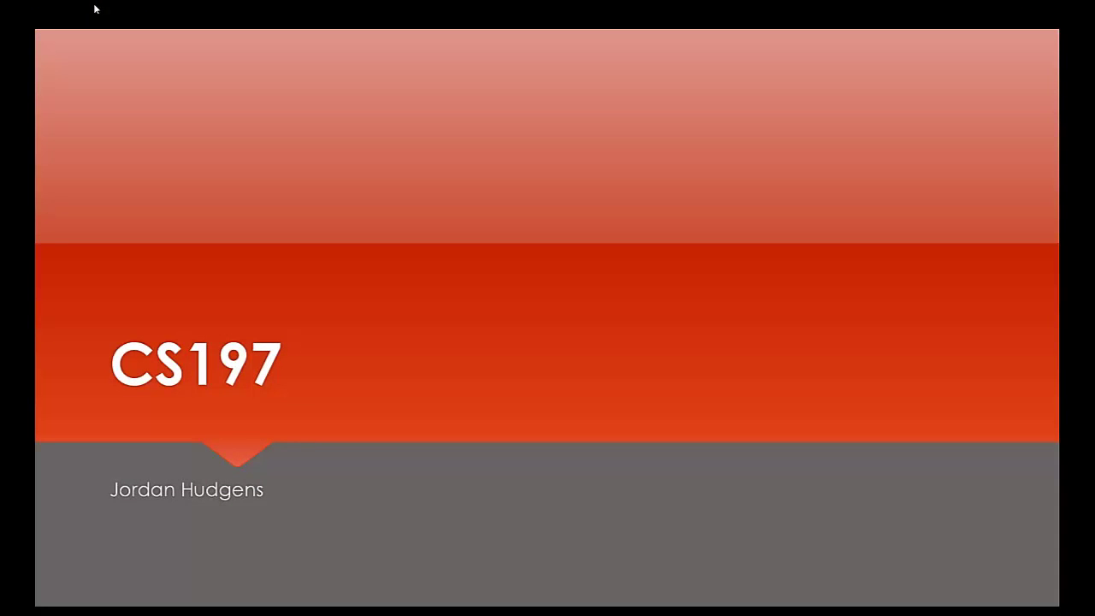
{"action": "key", "text": "Right"}
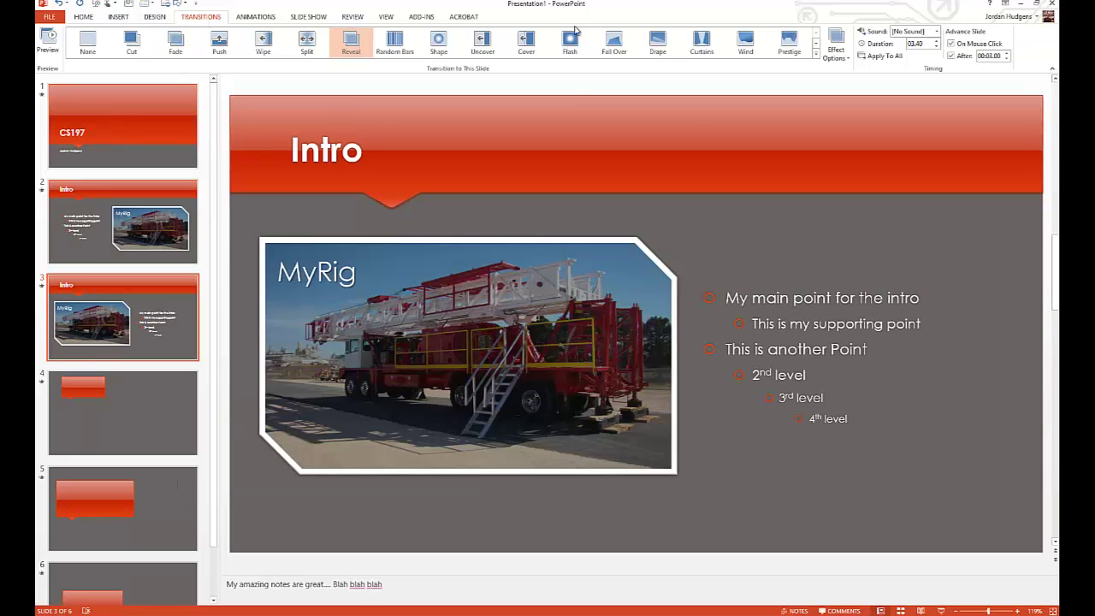
Turn off slide 3's timed automatic advance so it advances only on mouse click
{"action": "left_click", "coordinate": [950, 56]}
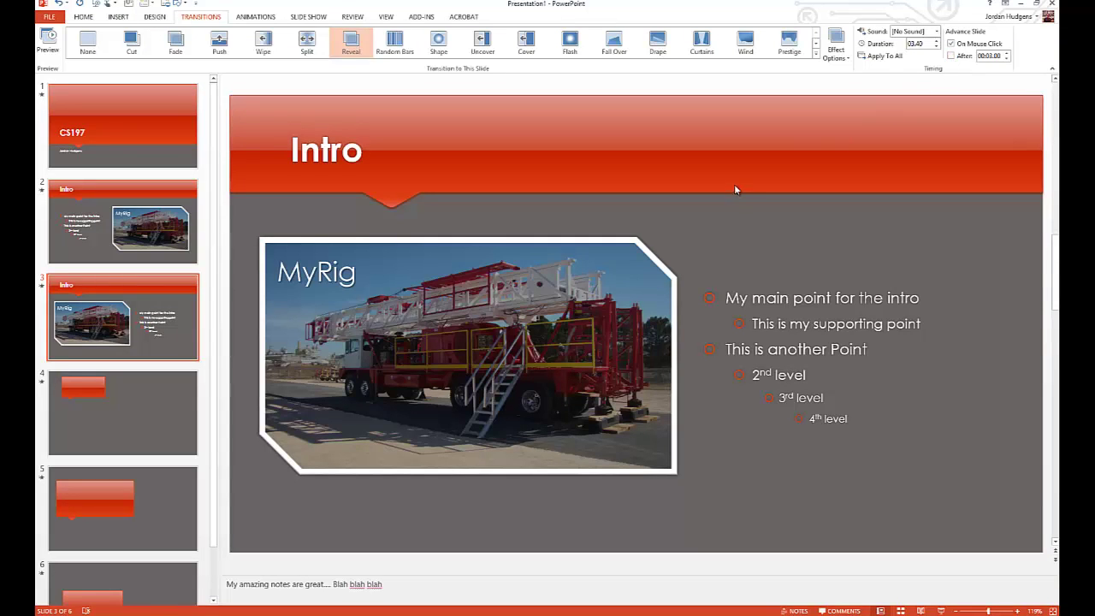